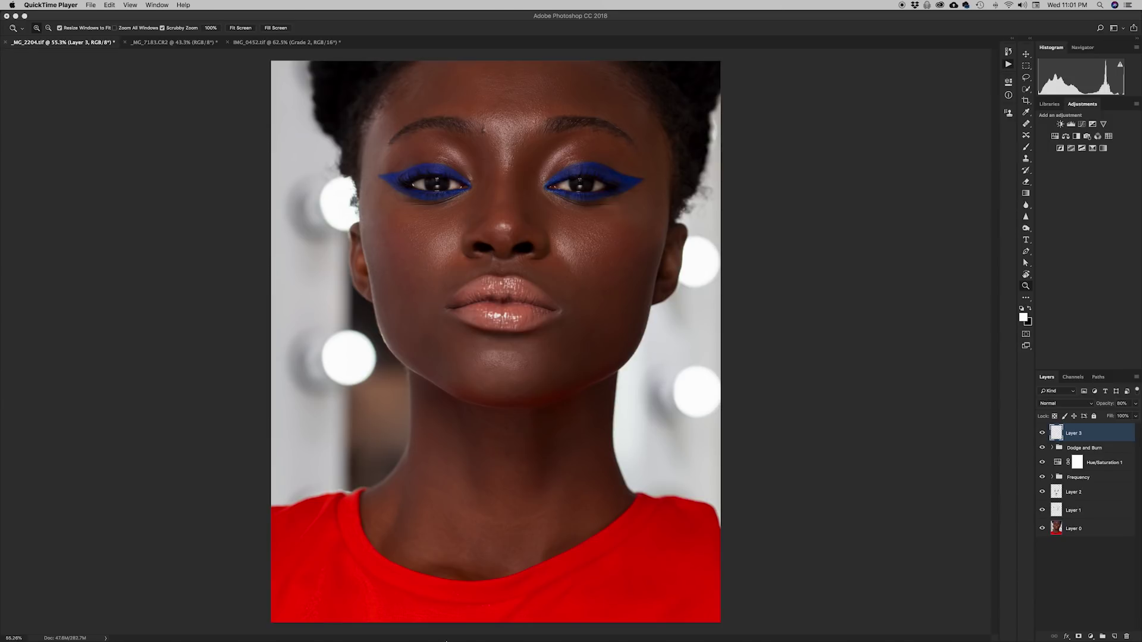
Switch to Safari to view the Melanin PS Action site on phloshop.com and show the downloaded action file
mouse_move(446, 641)
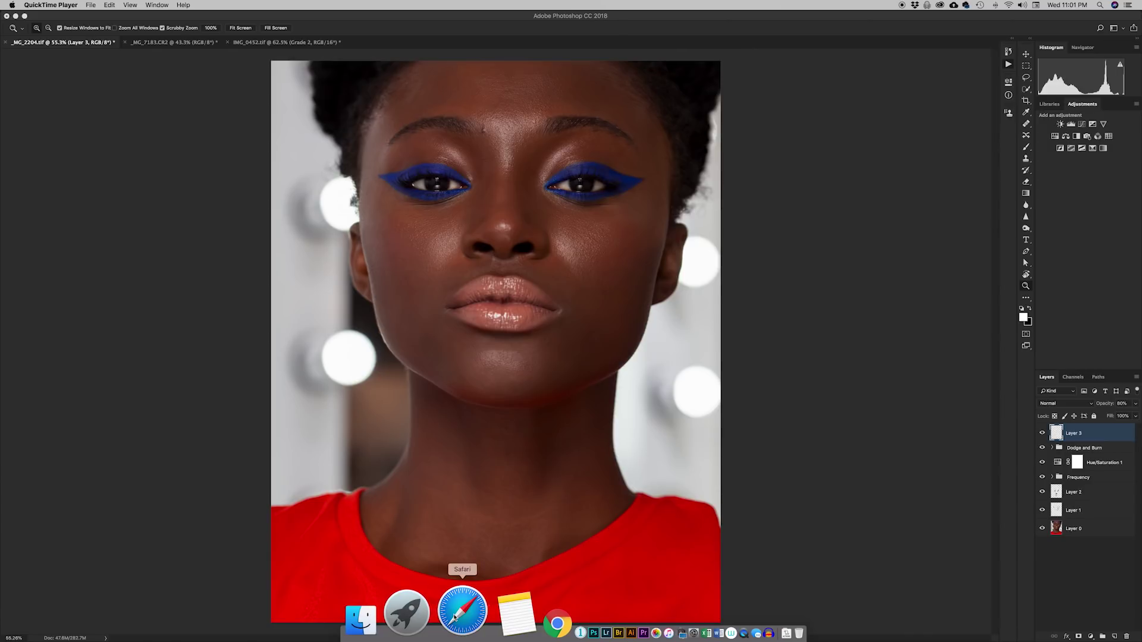
left_click(455, 616)
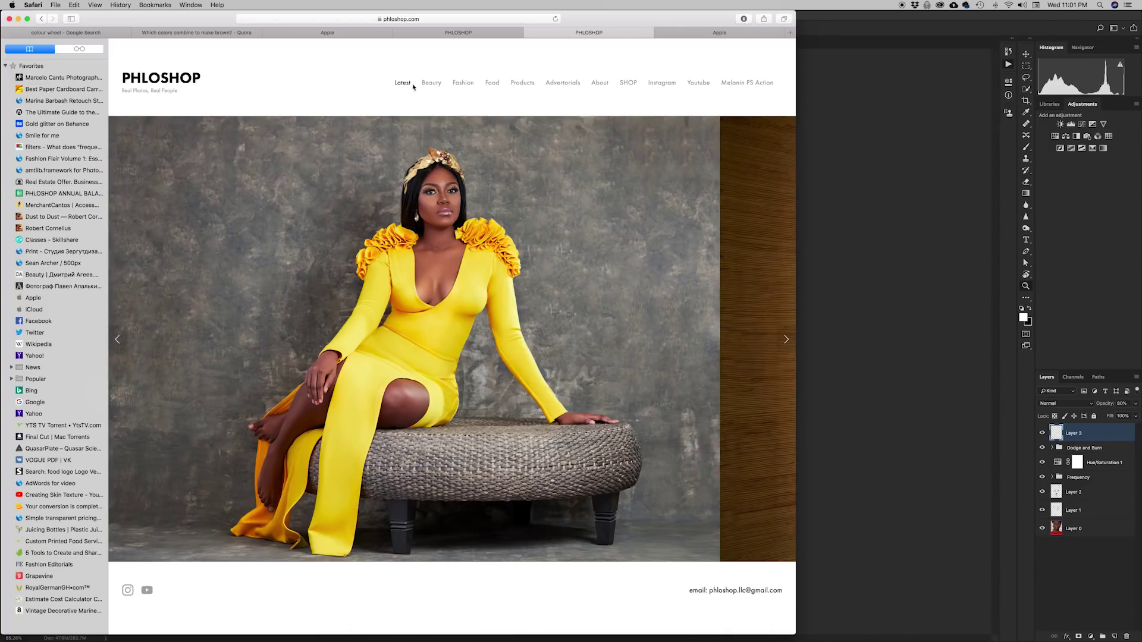
left_click(745, 83)
mouse_move(713, 639)
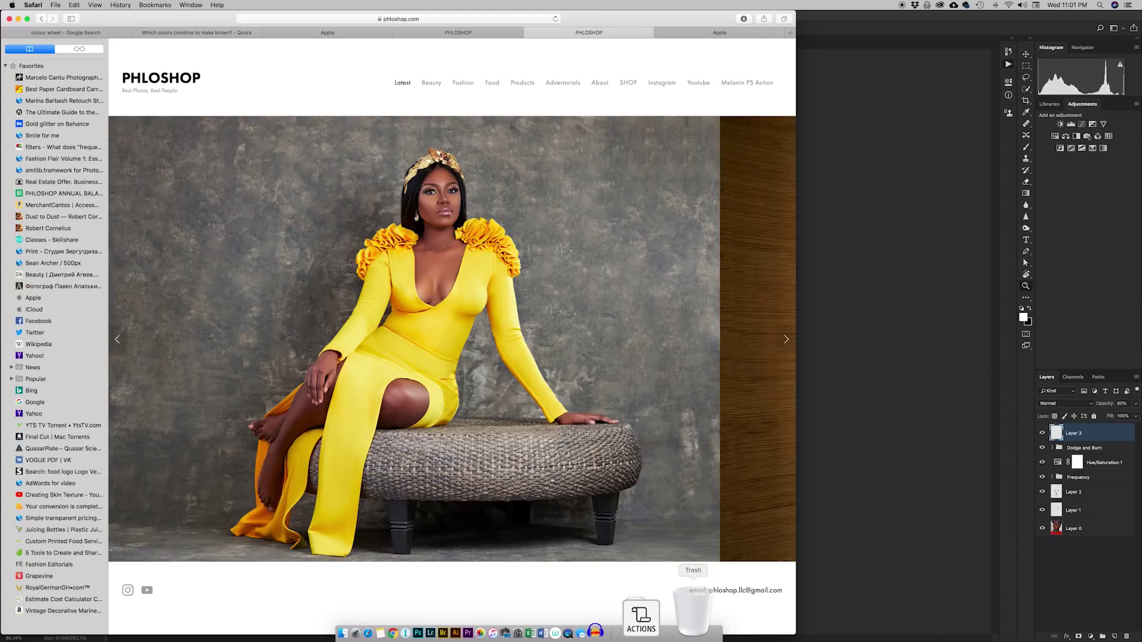
left_click(704, 619)
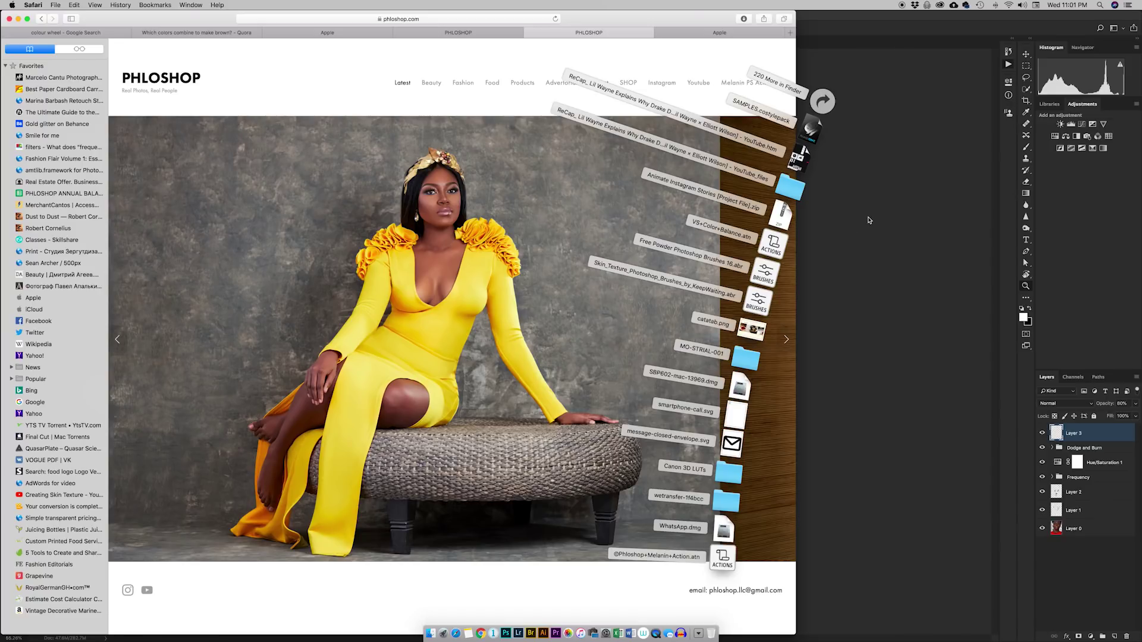
left_click(915, 28)
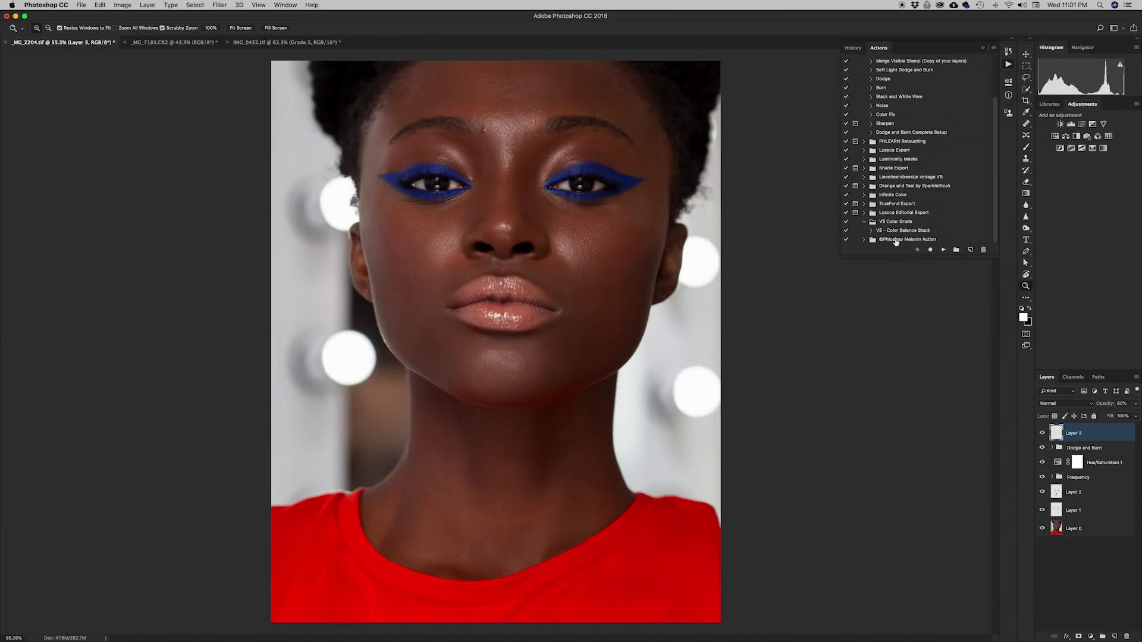
left_click(863, 240)
left_click(885, 240)
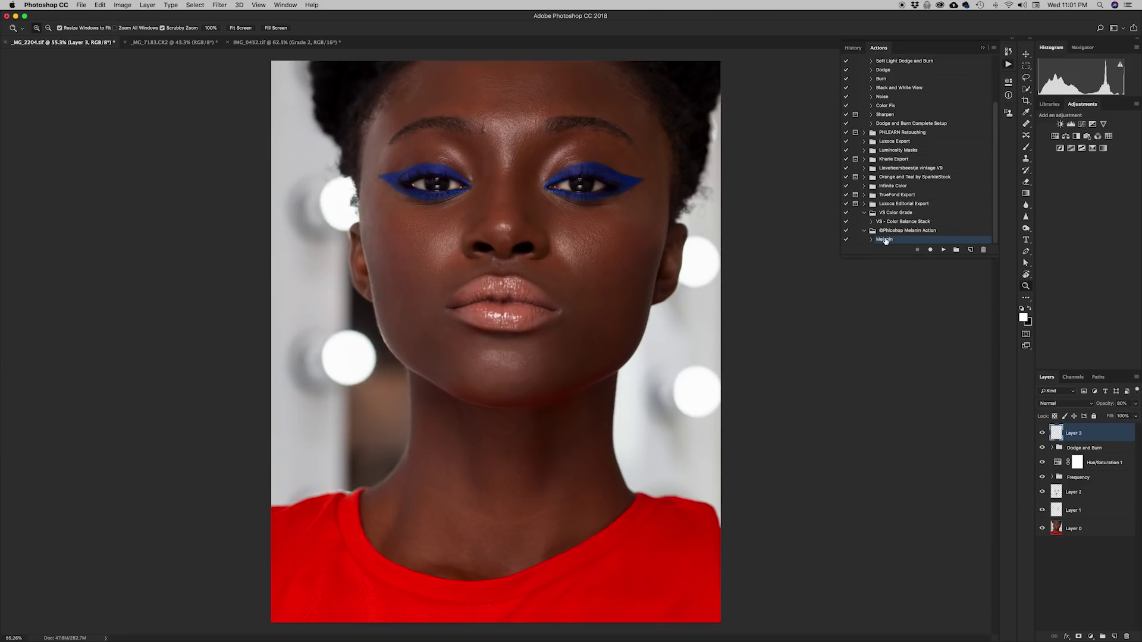
left_click(943, 250)
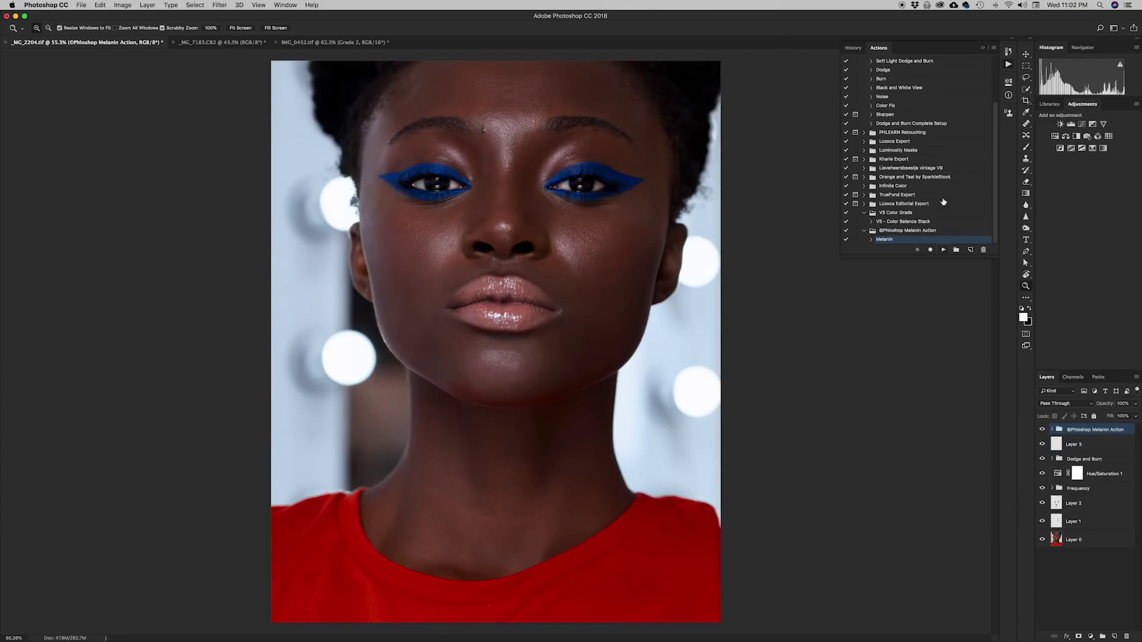
left_click(982, 49)
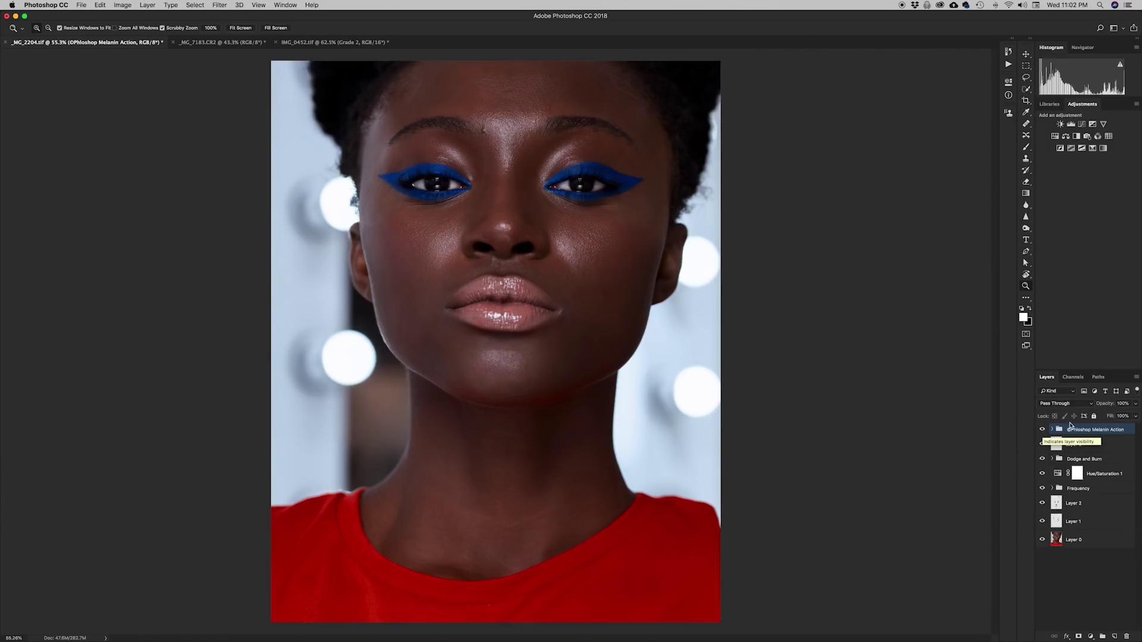
Isolate Black & White 1 in the Melanin action group by hiding the other adjustments, and compare the portrait without and with it
left_click(1052, 429)
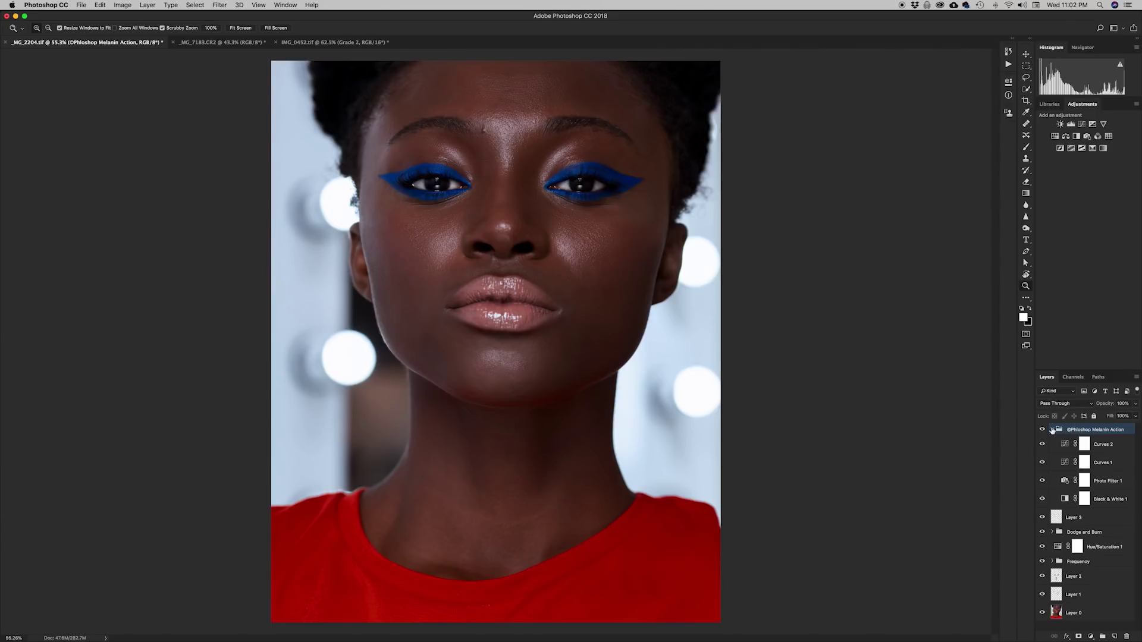
left_click(1042, 445)
left_click(1042, 462)
left_click(1041, 480)
left_click(1111, 500)
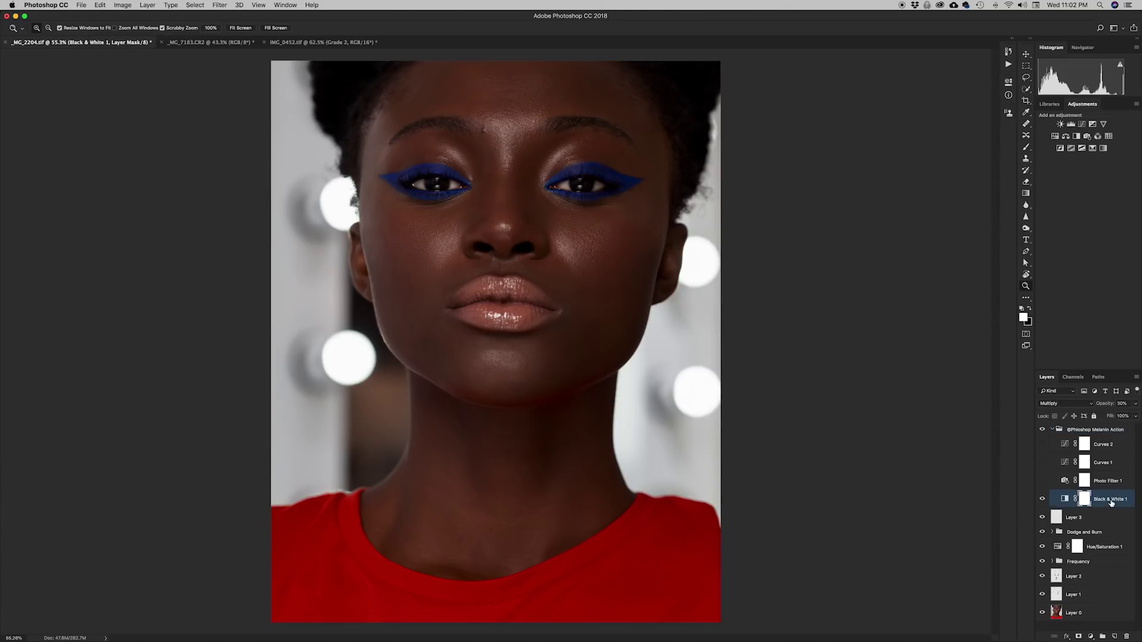
left_click(1042, 499)
left_click(1042, 500)
left_click(1042, 499)
left_click(1042, 499)
Show Photo Filter 1, Curves 1 and Curves 2 again one at a time, selecting each to examine its effect
left_click(1042, 481)
left_click(1100, 481)
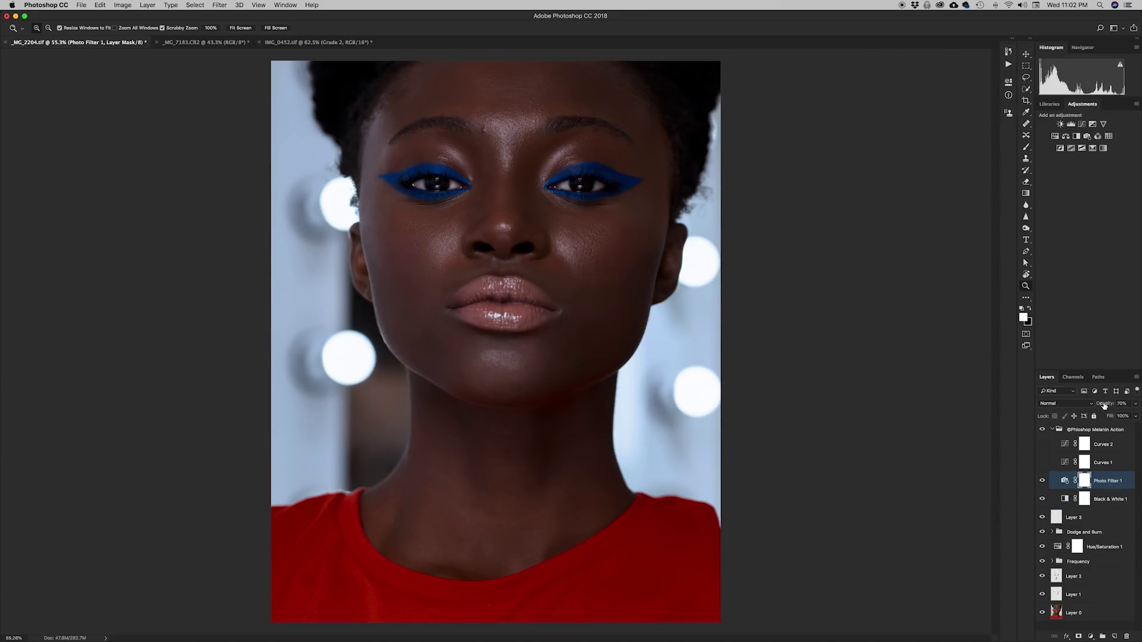
left_click(1042, 462)
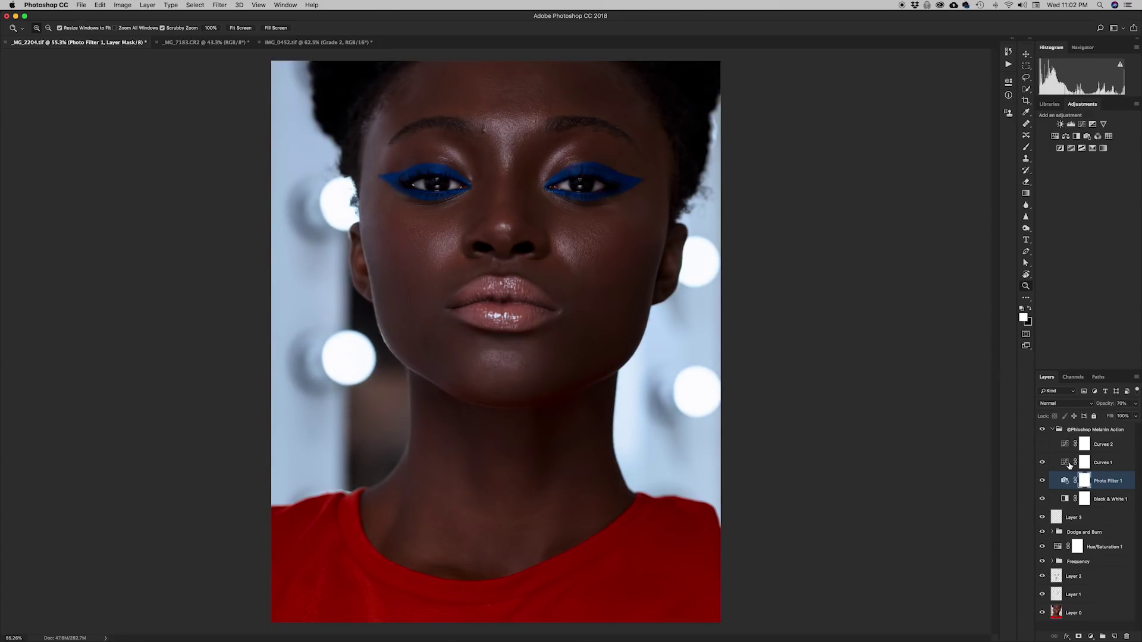
left_click(1048, 462)
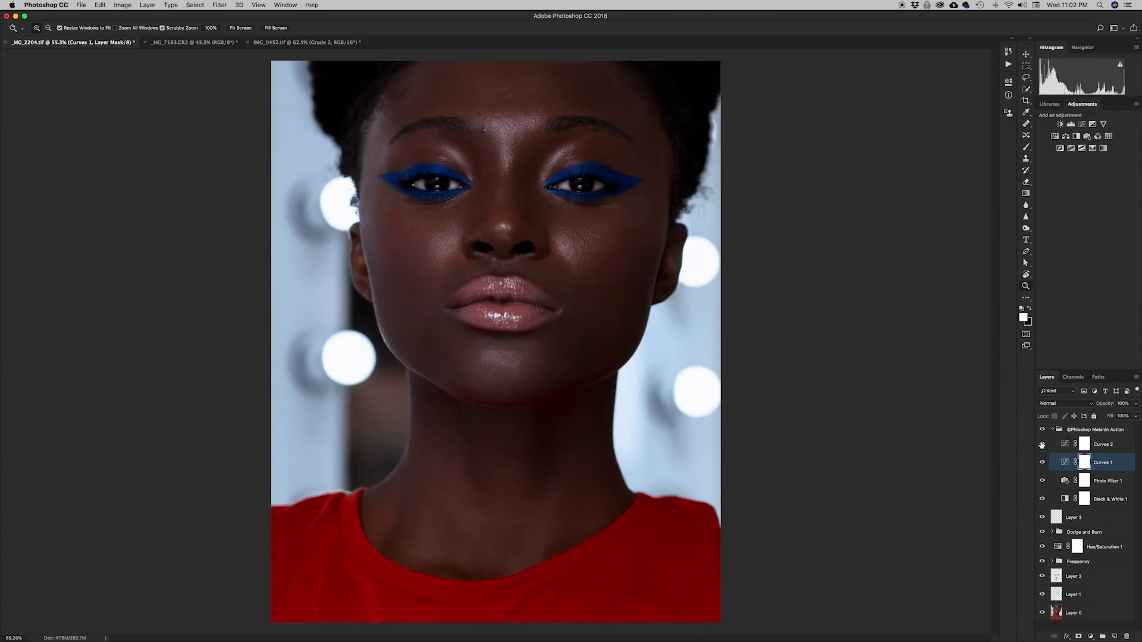
left_click(1042, 444)
left_click(1064, 445)
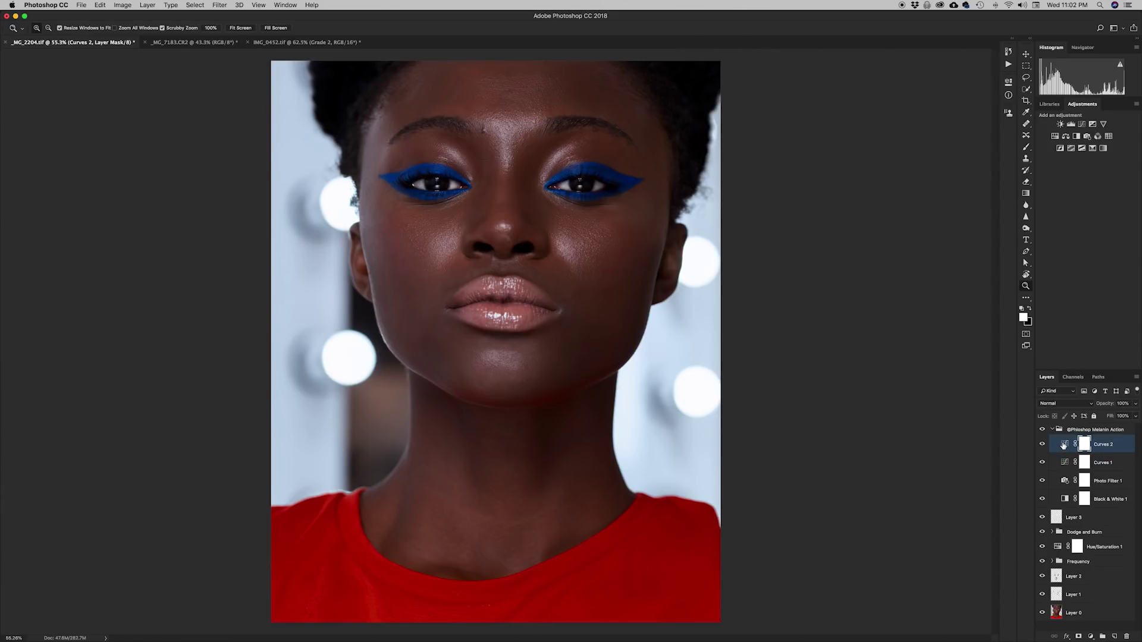
Compare the portrait without and with Curves 2, check its opacity setting, and collapse the Melanin action group
left_click(1042, 445)
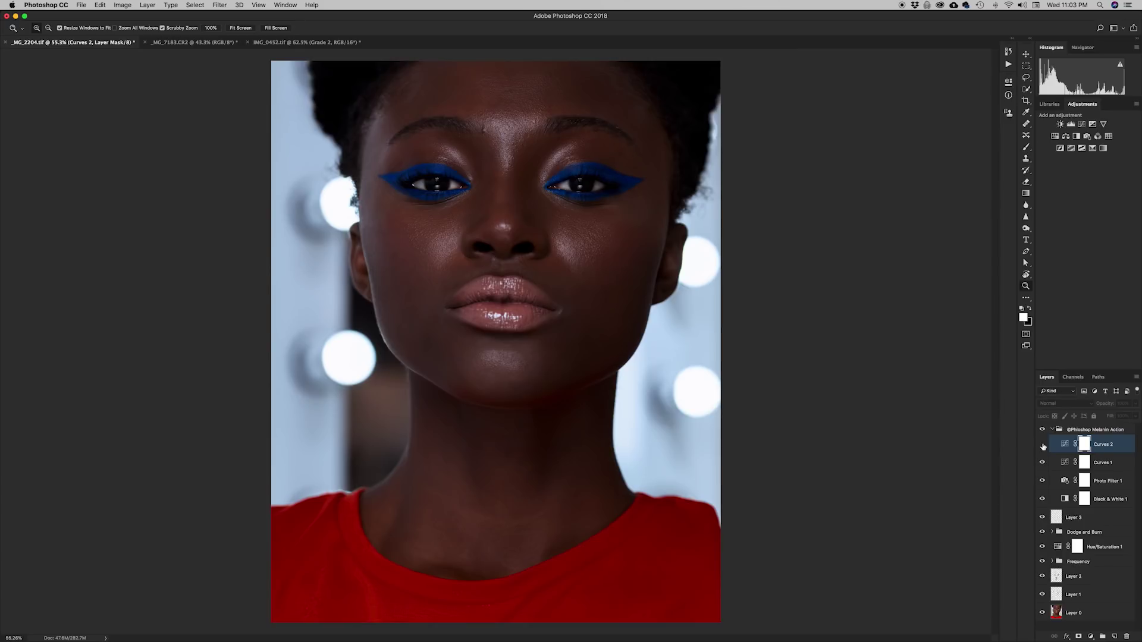
right_click(1042, 446)
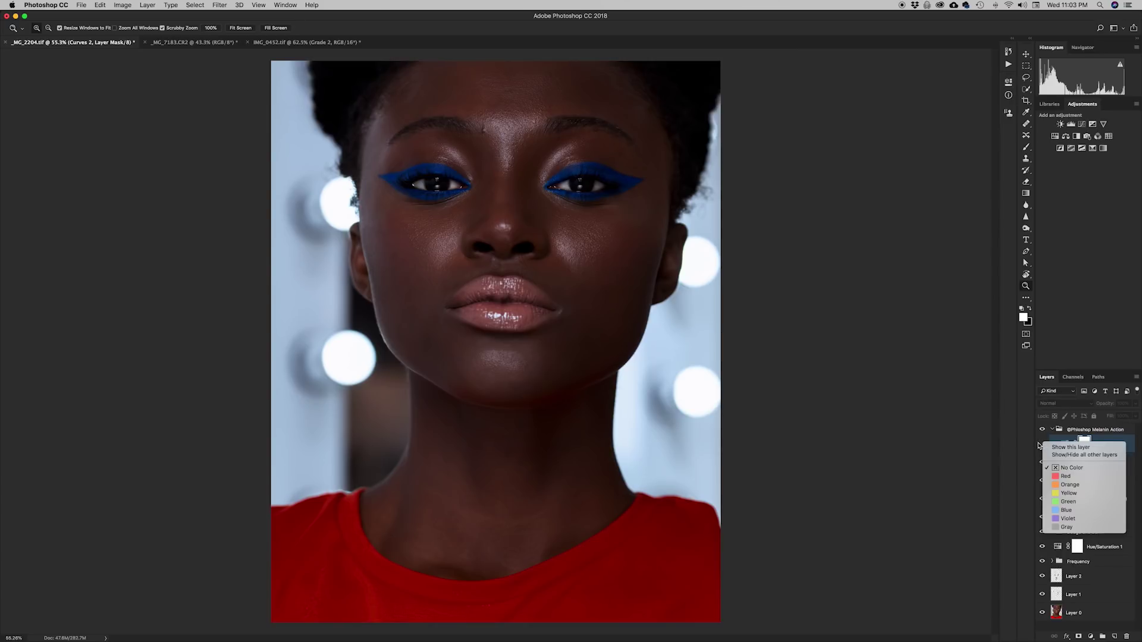
left_click(1047, 447)
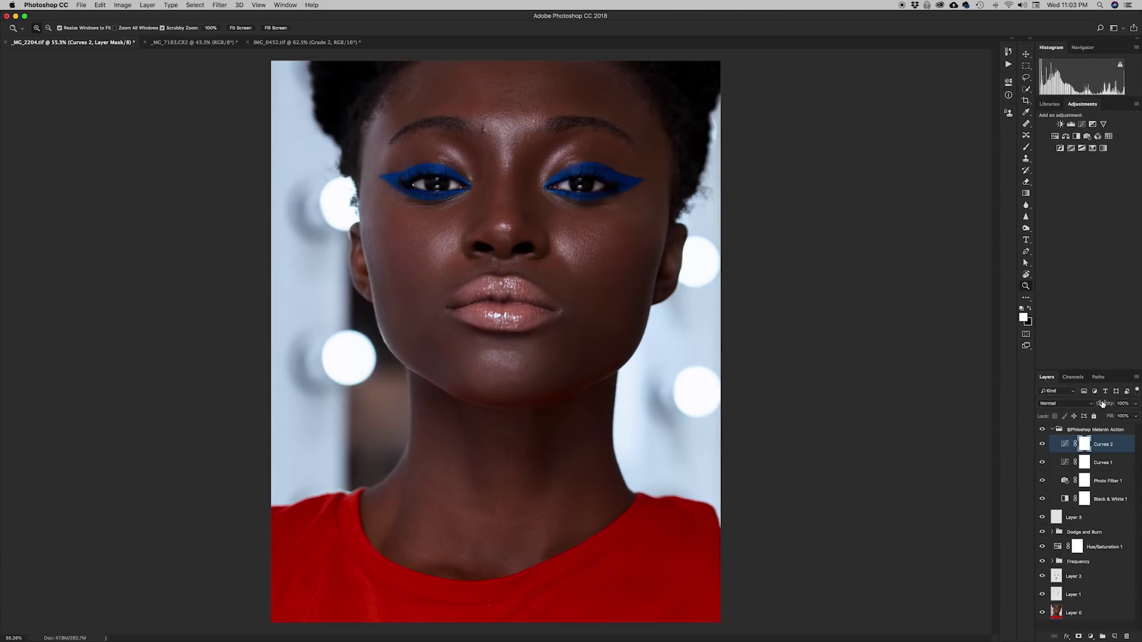
mouse_move(1102, 408)
left_mouse_down()
mouse_move(1088, 405)
mouse_move(1110, 406)
left_mouse_up()
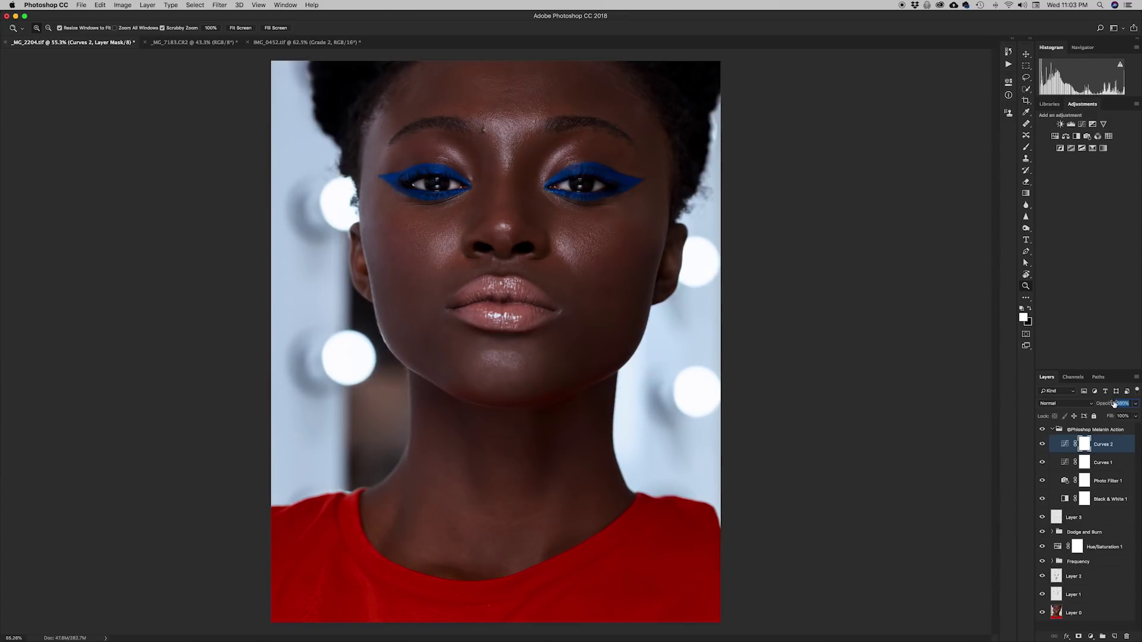
left_click(1052, 429)
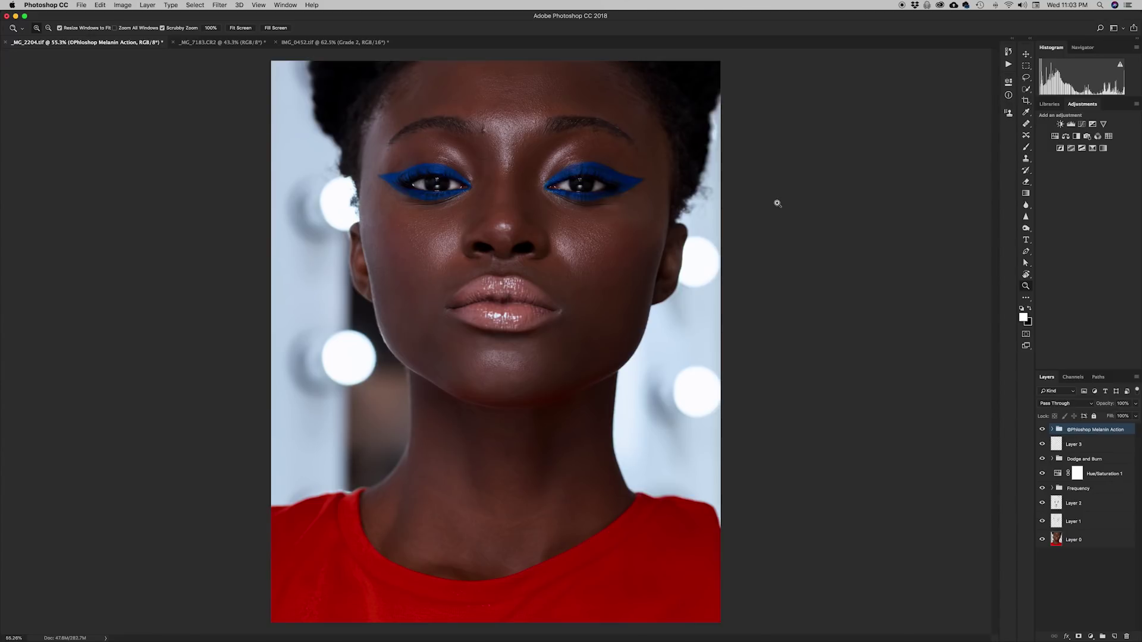
Run the Melanin action on the beach portrait _MG_7183.CR2
left_click(209, 43)
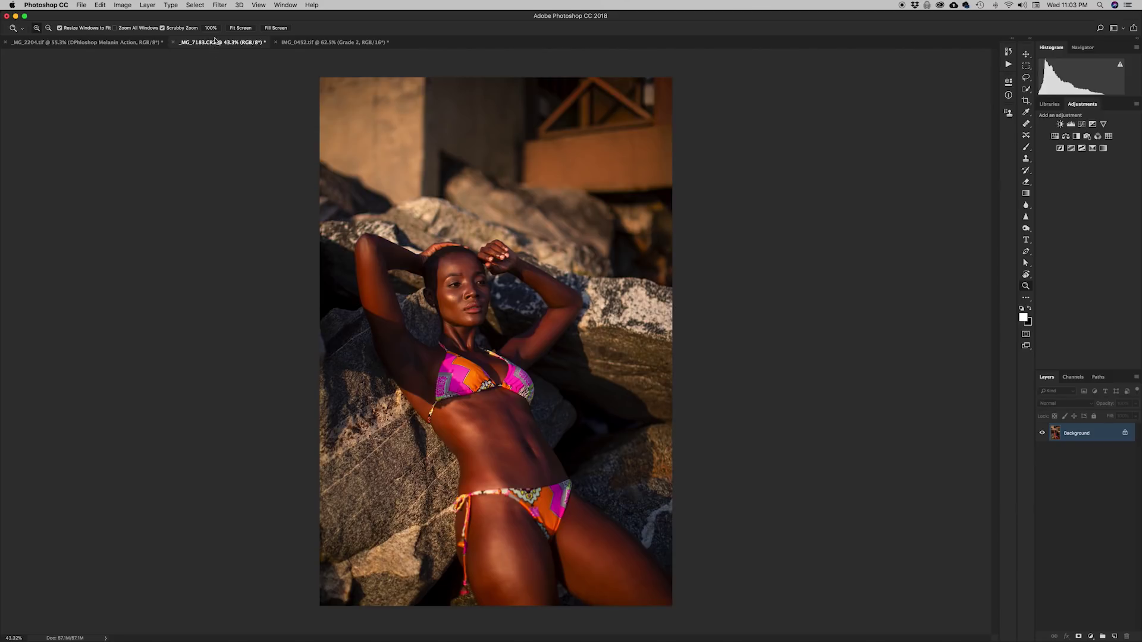
left_click(1009, 65)
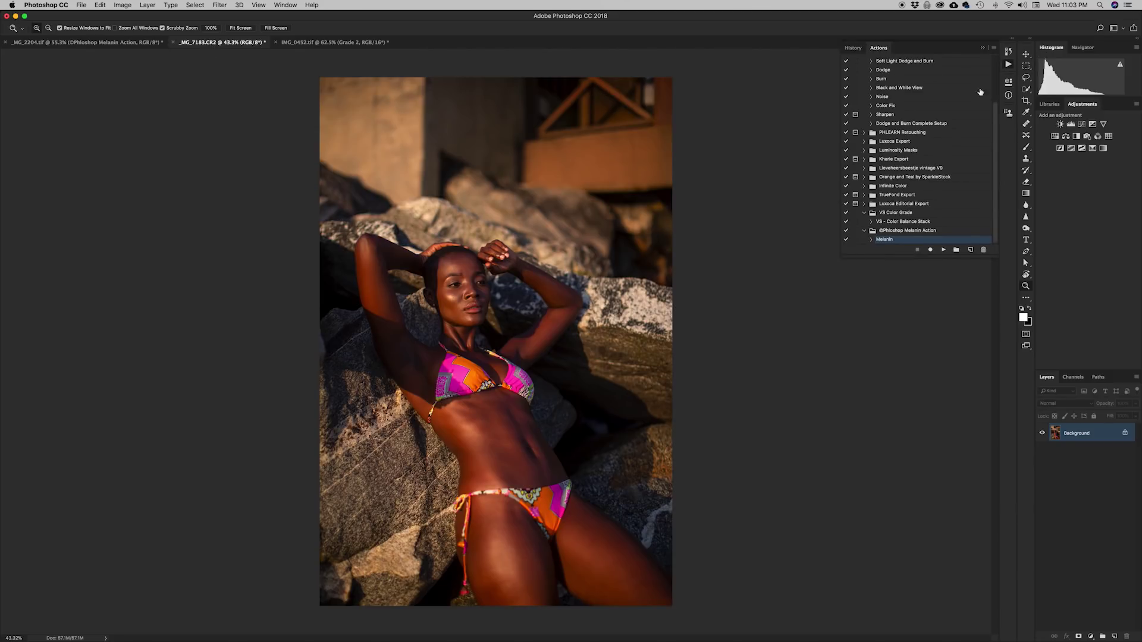
left_click(943, 250)
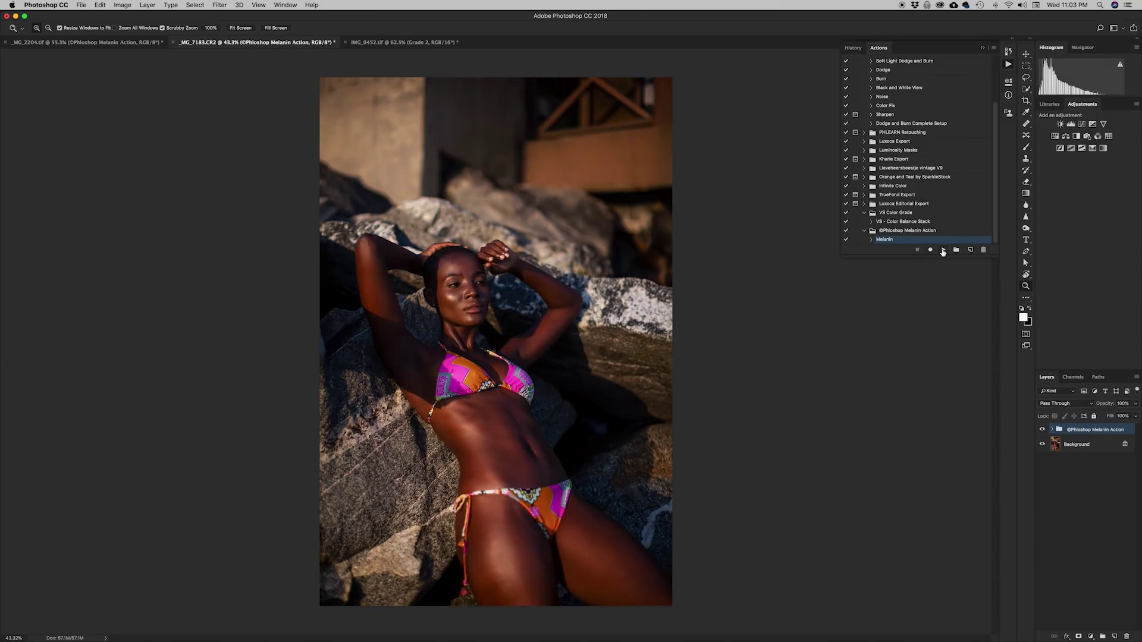
Run the Melanin action on IMG_0452.tif and set the resulting group's opacity to 61%
left_click(395, 42)
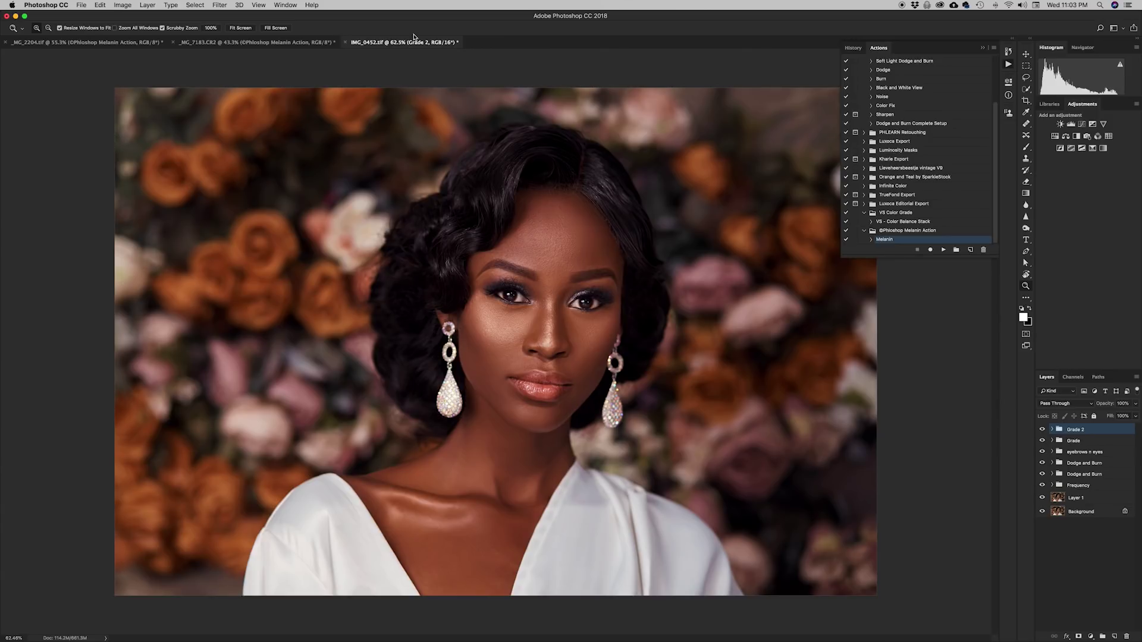
left_click(943, 250)
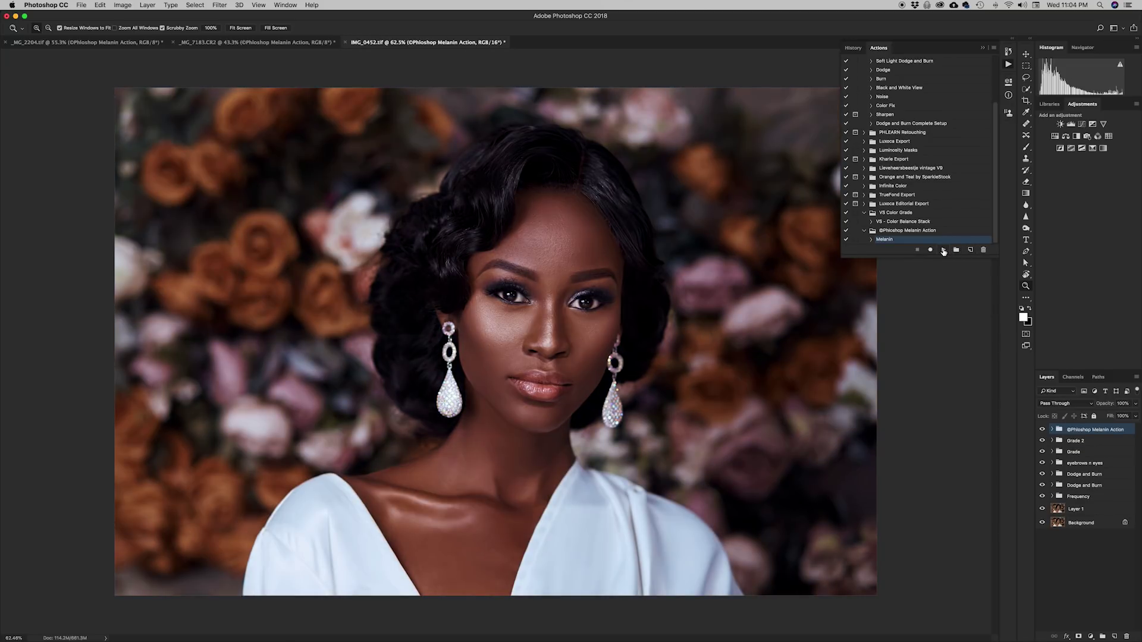
mouse_move(1108, 407)
left_mouse_down()
mouse_move(1089, 406)
mouse_move(1102, 405)
left_mouse_up()
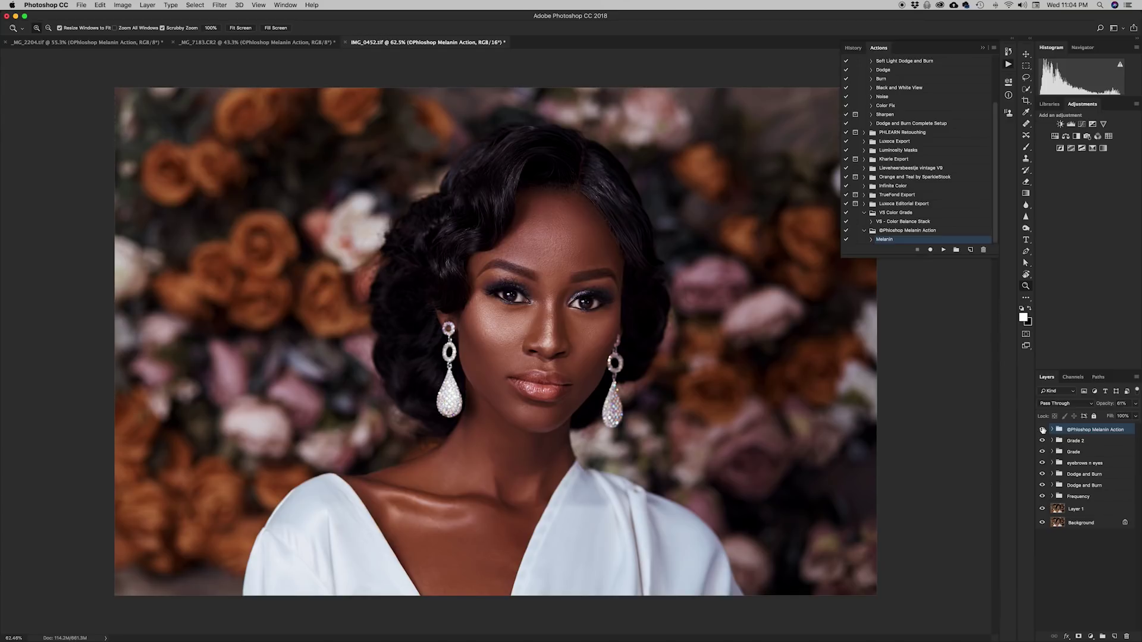
Review the graded _MG_7183.CR2 image and go back to _MG_2204.tif
left_click(268, 42)
left_click(120, 43)
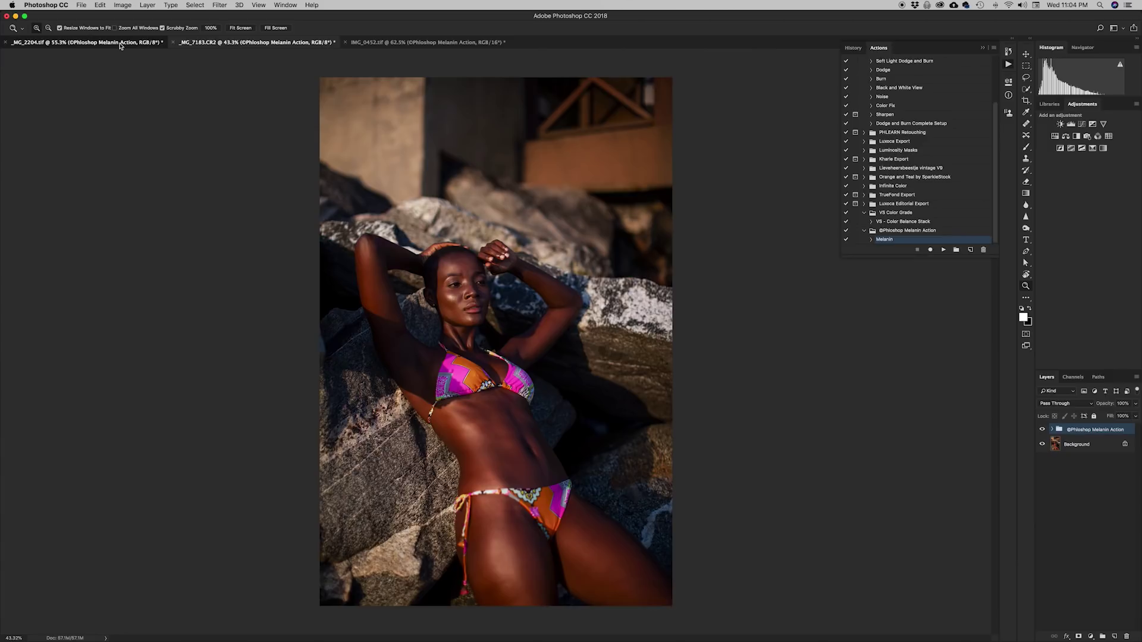